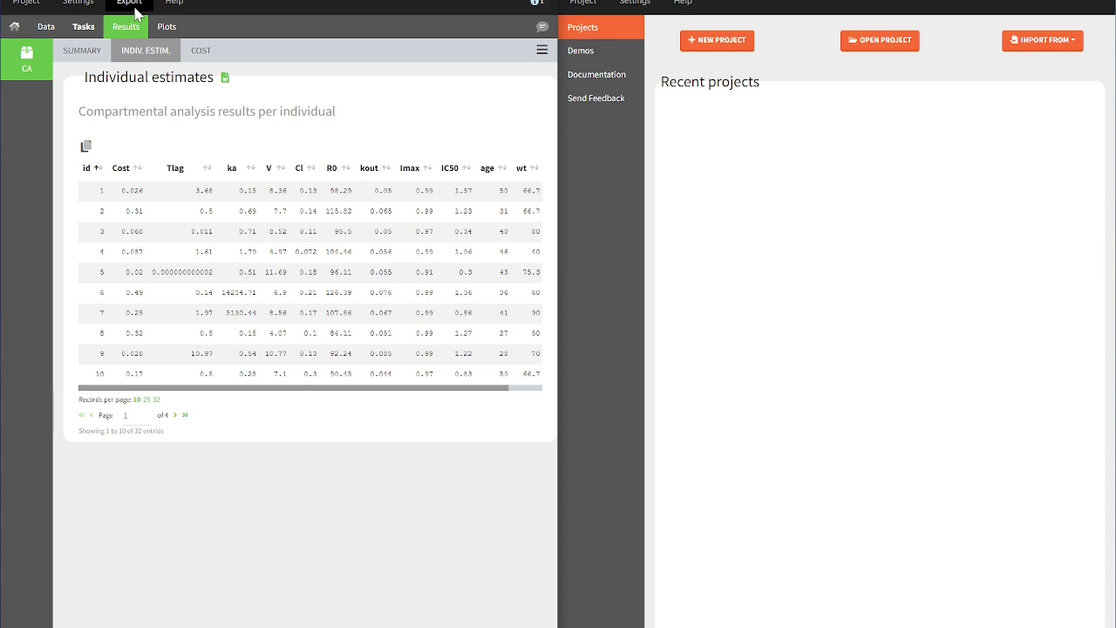
# Export the PKanalix project with Simulx as the target software, then list Simulx's import sources.
pyautogui.click(137, 7)
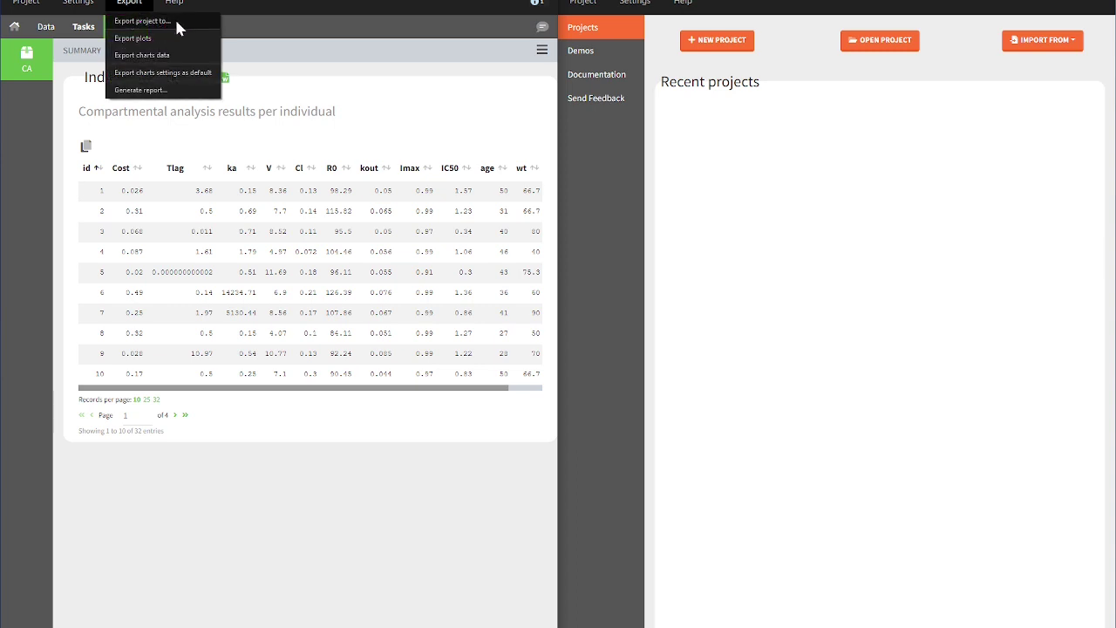
pyautogui.click(174, 20)
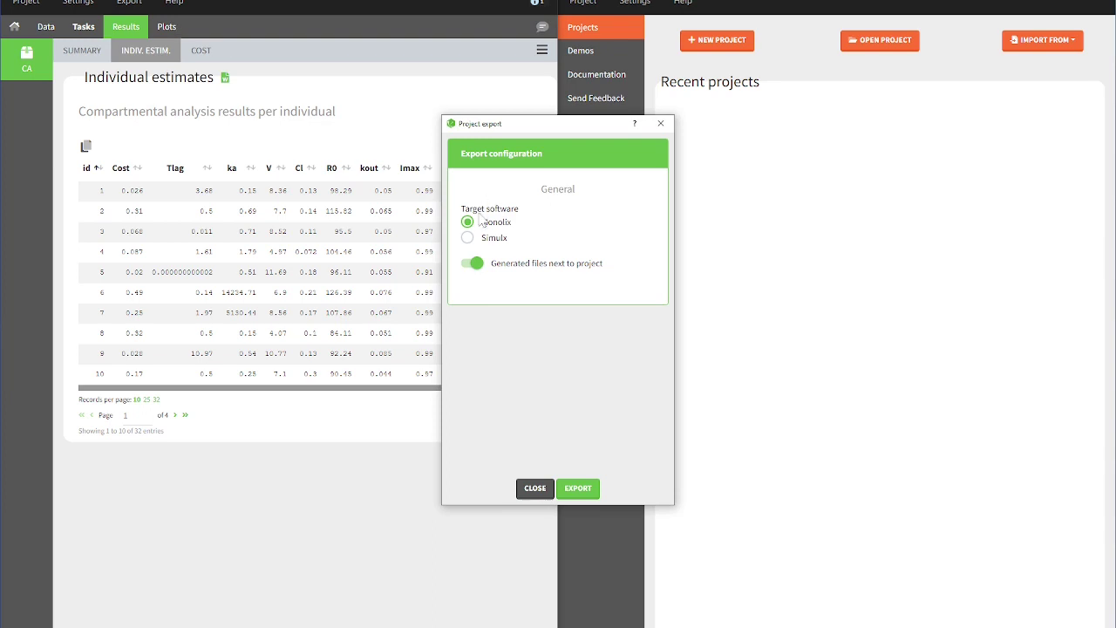
pyautogui.click(468, 239)
pyautogui.click(536, 490)
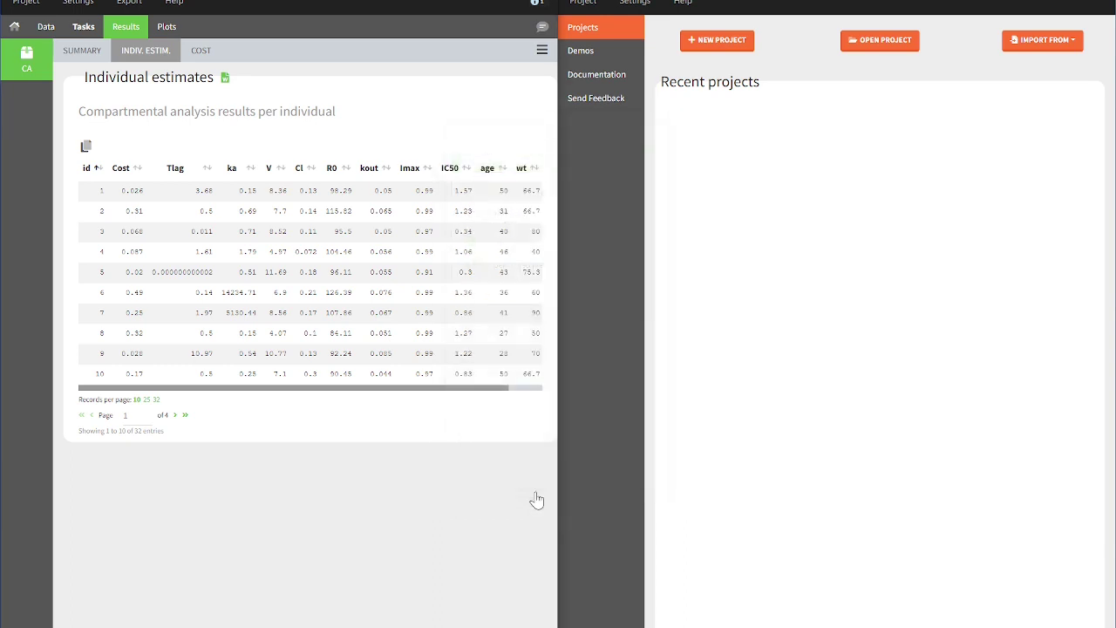
pyautogui.click(1033, 47)
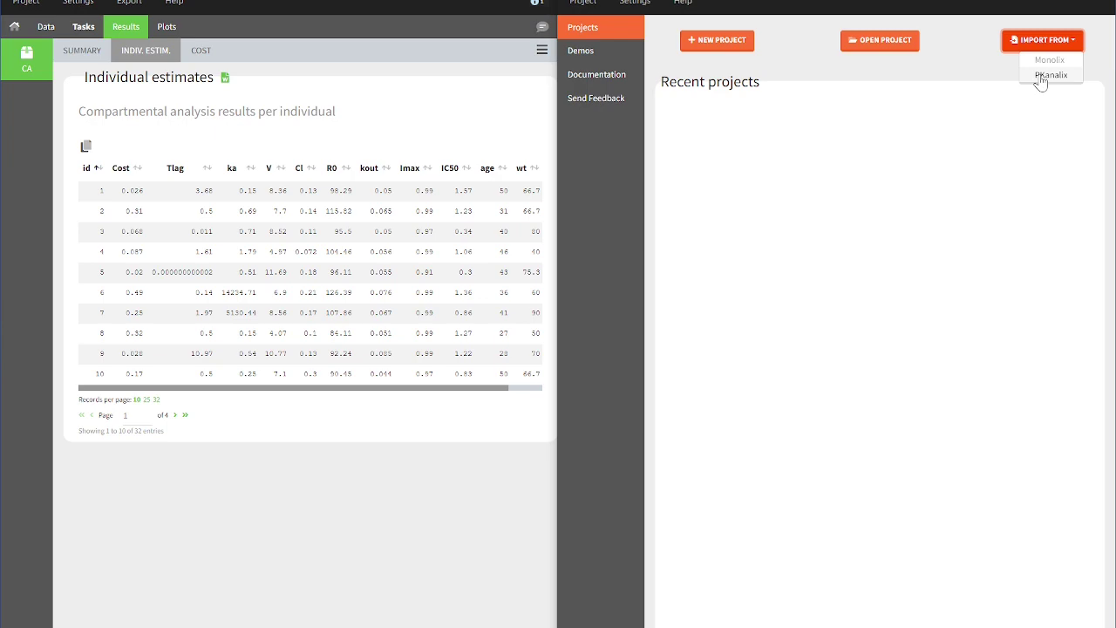
# Import the PKanalix project warfarin_project_to_import.pkx from the Desktop into Simulx.
pyautogui.click(1043, 77)
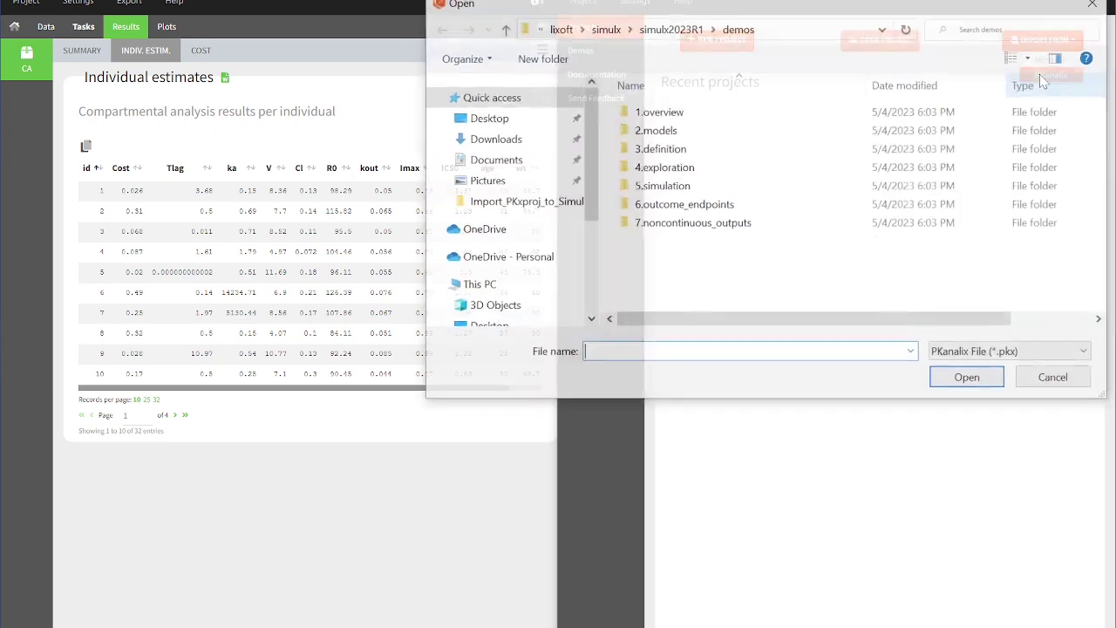
pyautogui.click(501, 123)
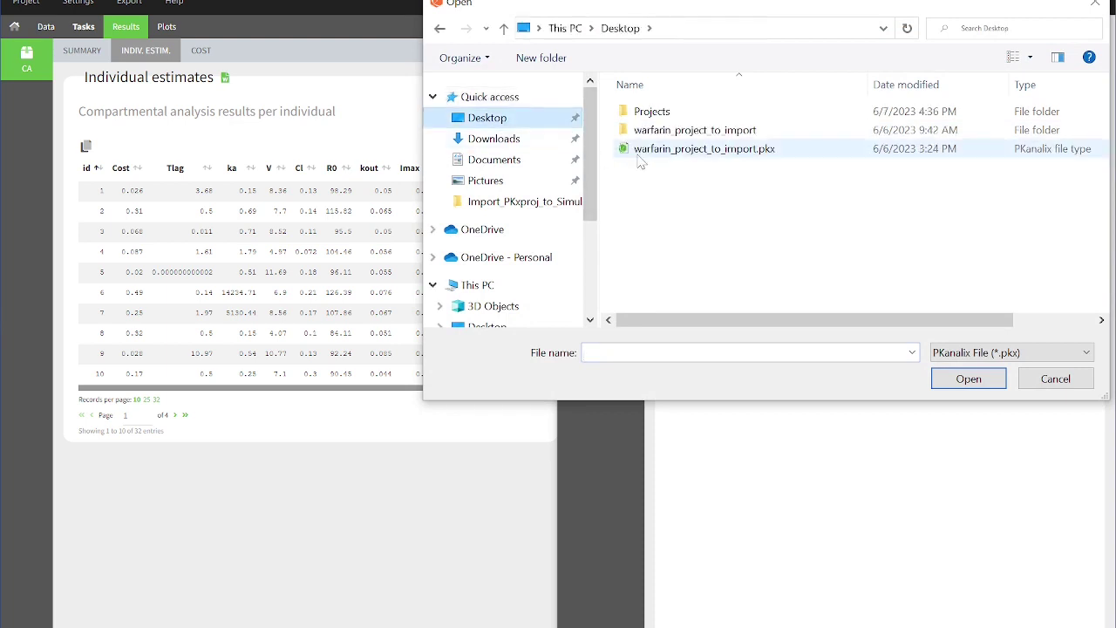
pyautogui.click(674, 150)
pyautogui.click(960, 379)
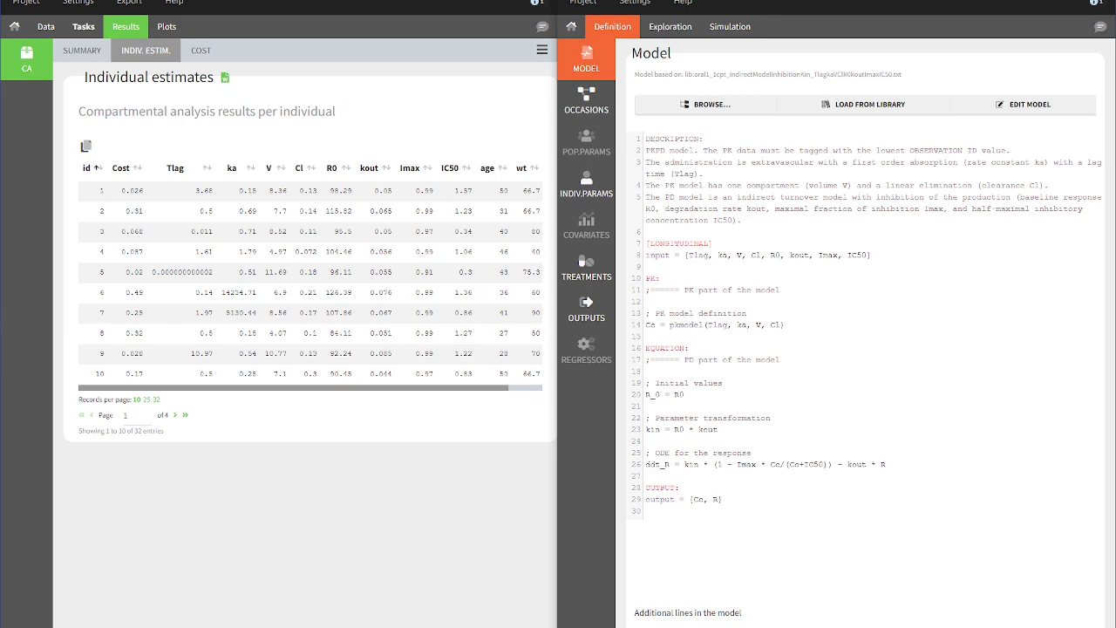
# Show PKanalix's model file mapping observations 1 and 2 to Cc and R, and Simulx's Occasions.
pyautogui.click(81, 30)
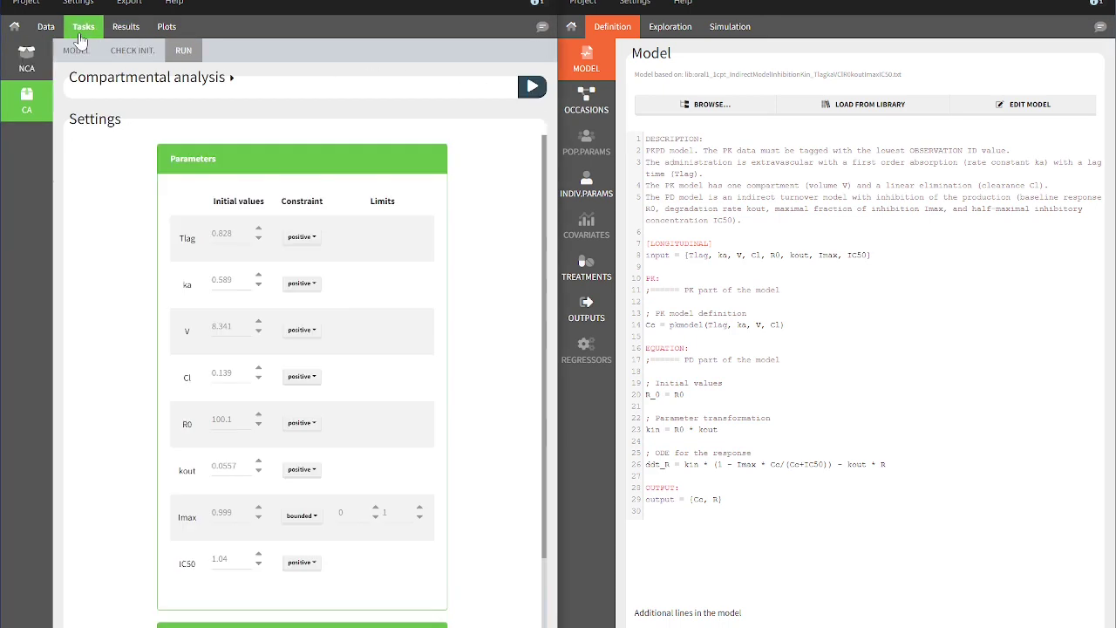
pyautogui.click(76, 53)
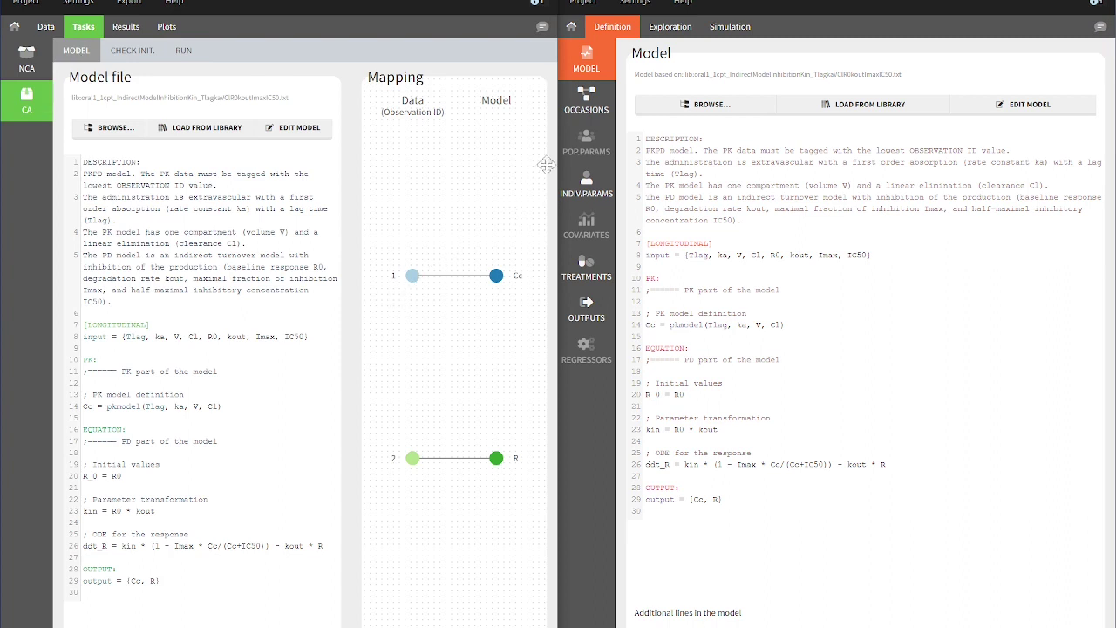
pyautogui.click(589, 116)
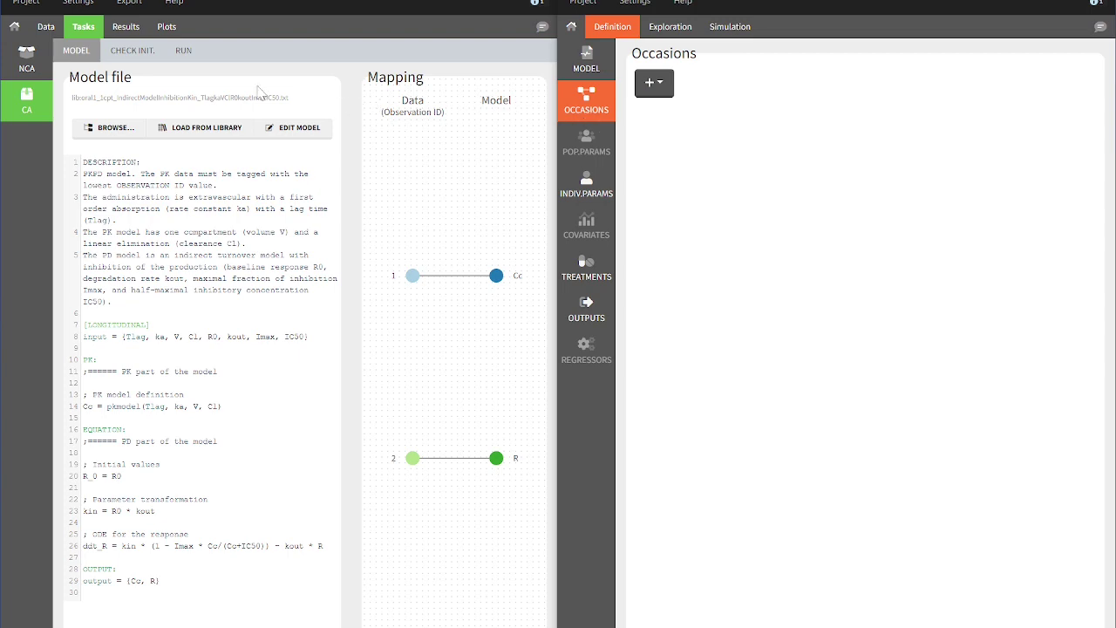
# Compare Simulx's pkx_Indiv and pkx_IndivGeoMean tables with PKanalix's individual estimates and GEOMEAN summary.
pyautogui.click(123, 33)
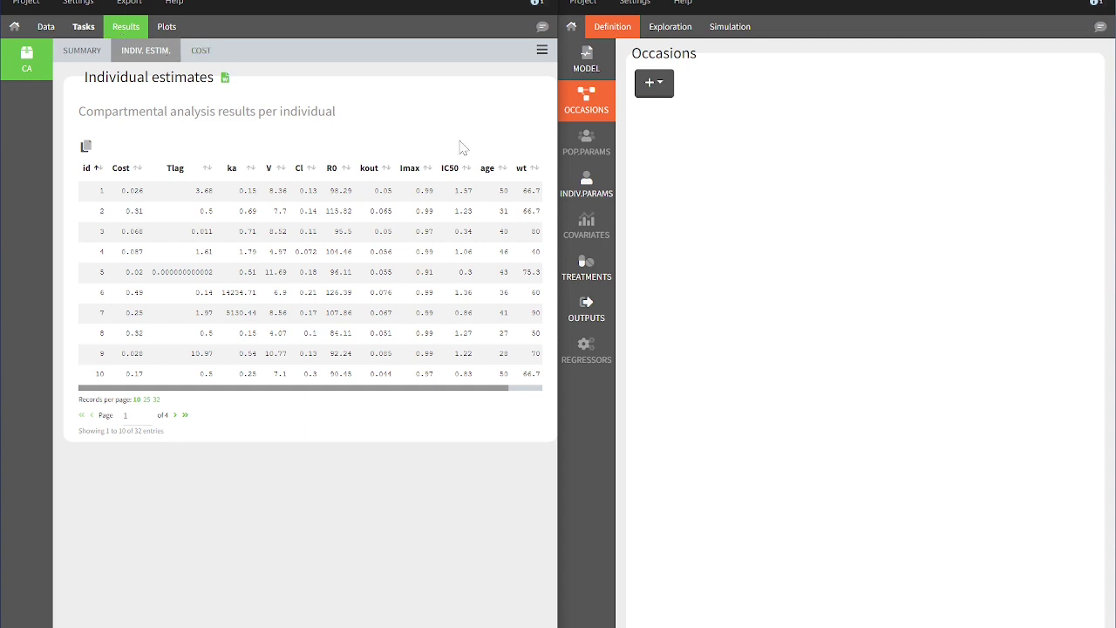
pyautogui.click(578, 200)
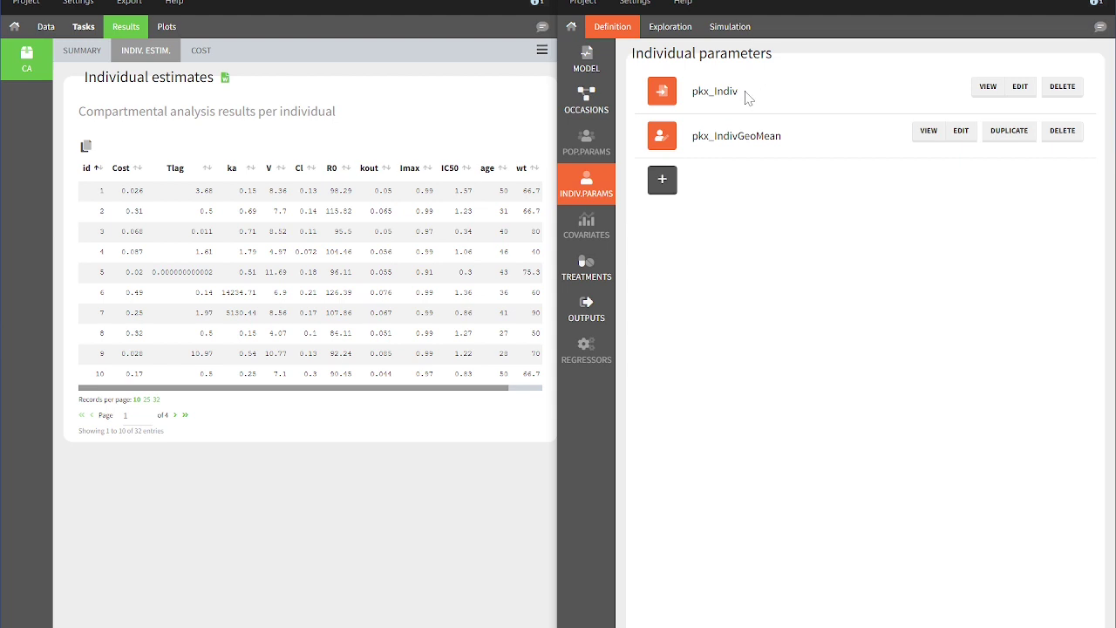
pyautogui.click(988, 88)
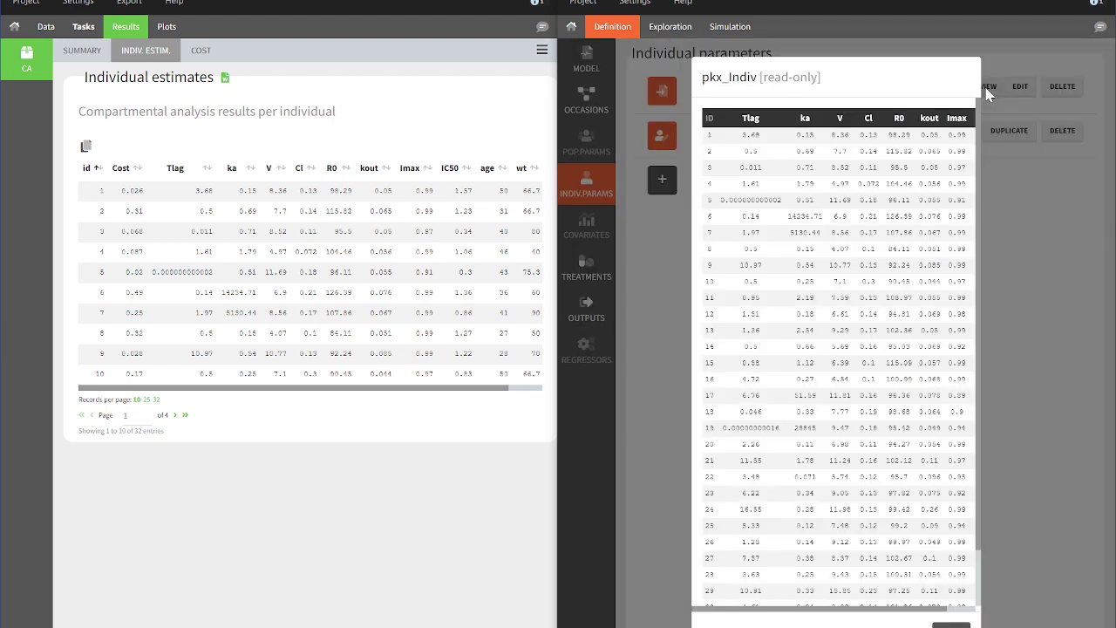
pyautogui.click(950, 624)
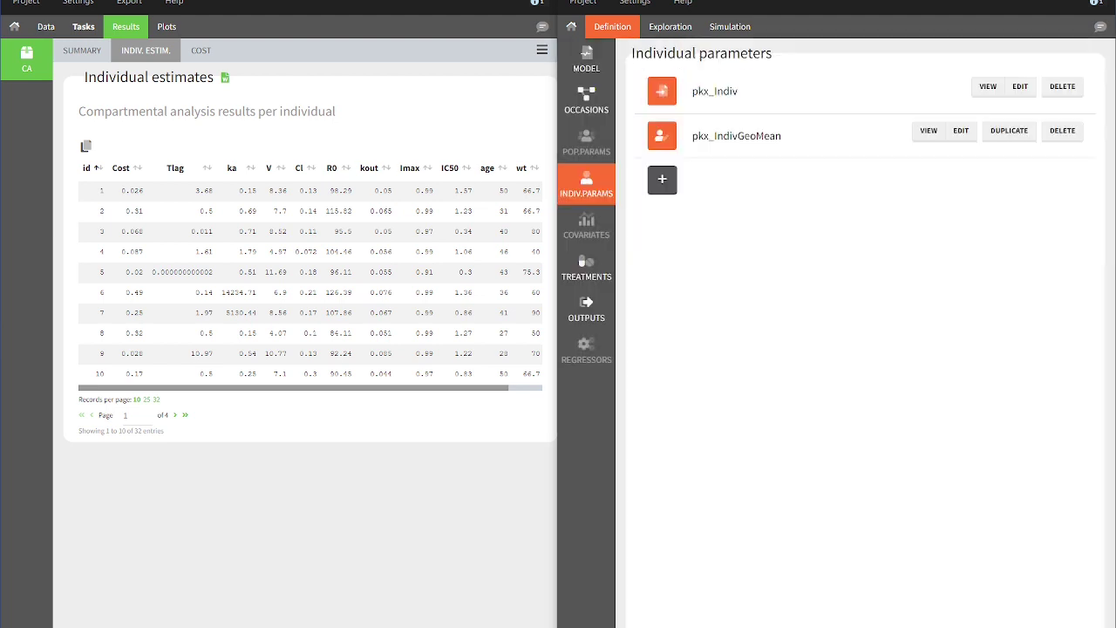
pyautogui.click(929, 133)
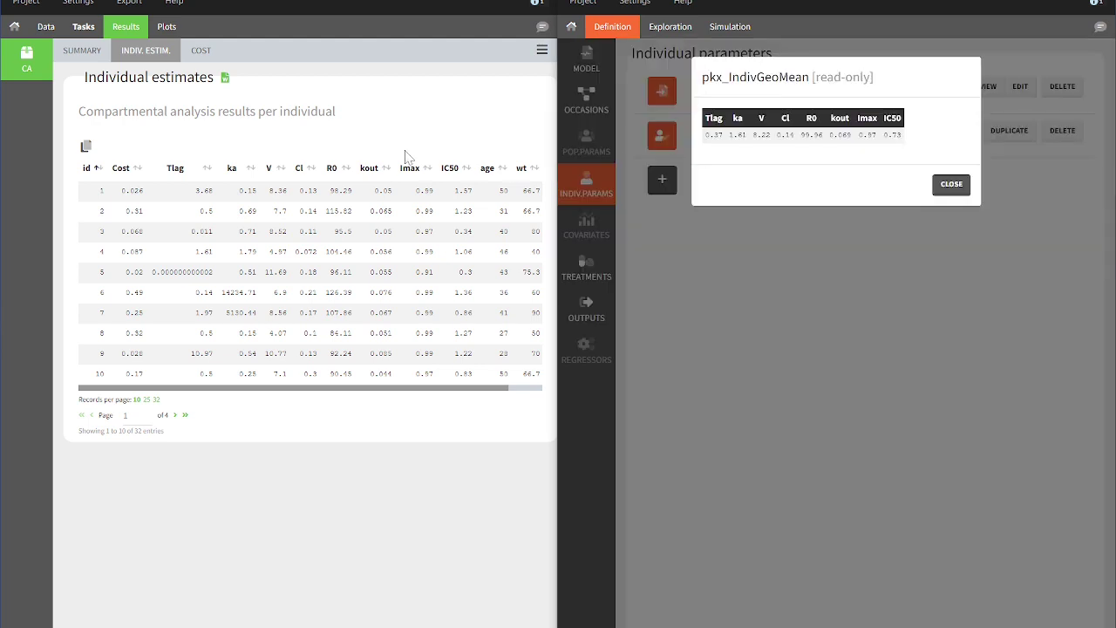
pyautogui.click(87, 54)
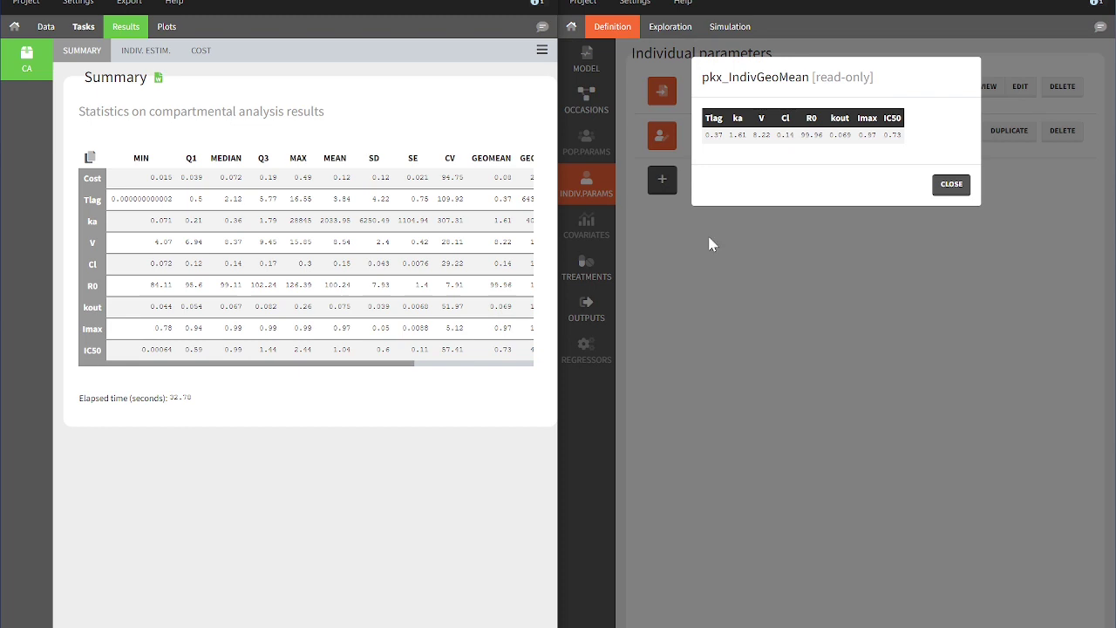
# Open Treatments and inspect the pkx_Adm1 doses given to each individual at time 0.
pyautogui.click(952, 185)
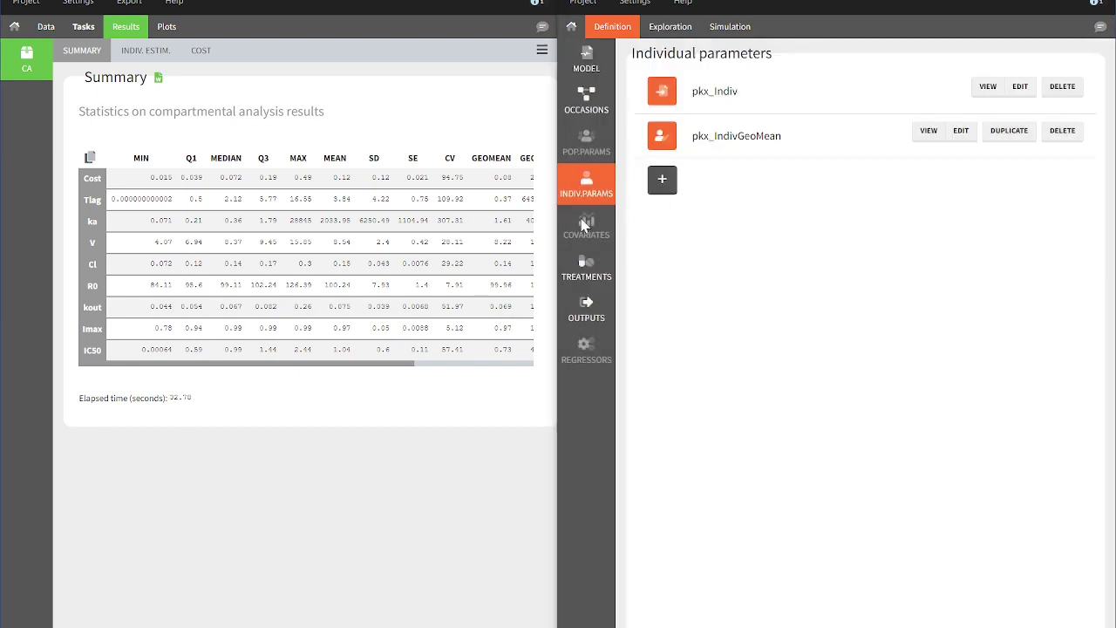
pyautogui.click(571, 281)
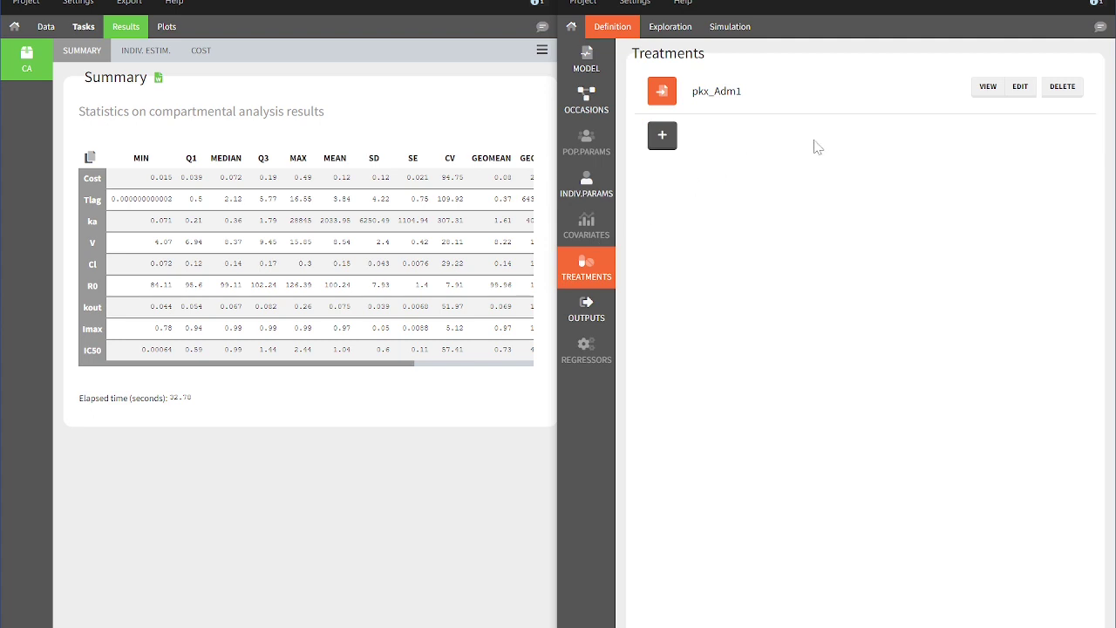
pyautogui.click(989, 88)
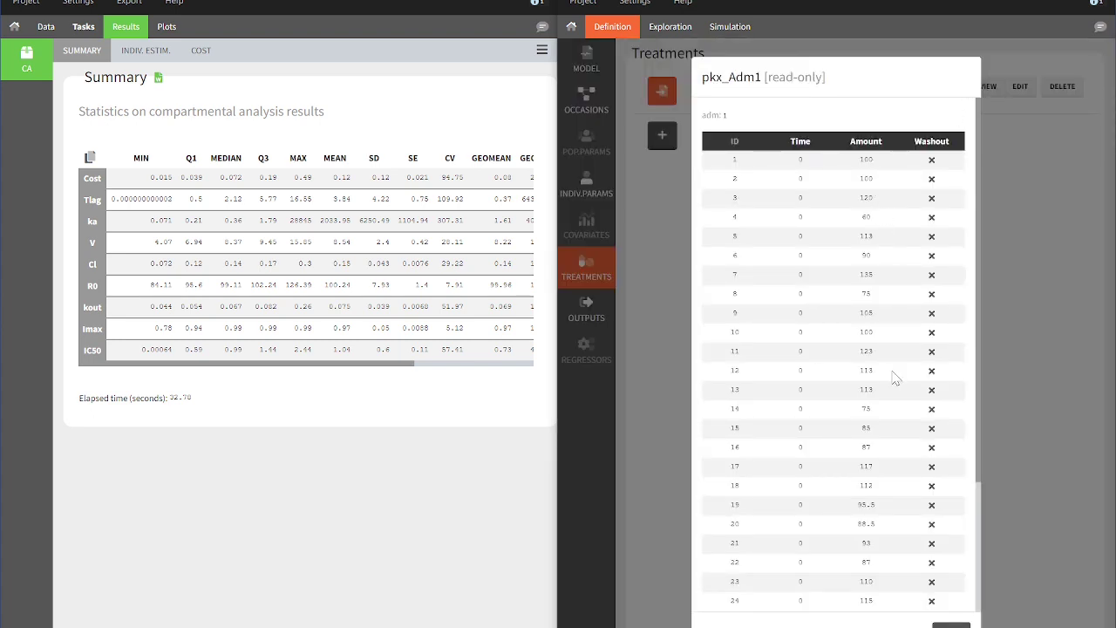
pyautogui.click(950, 624)
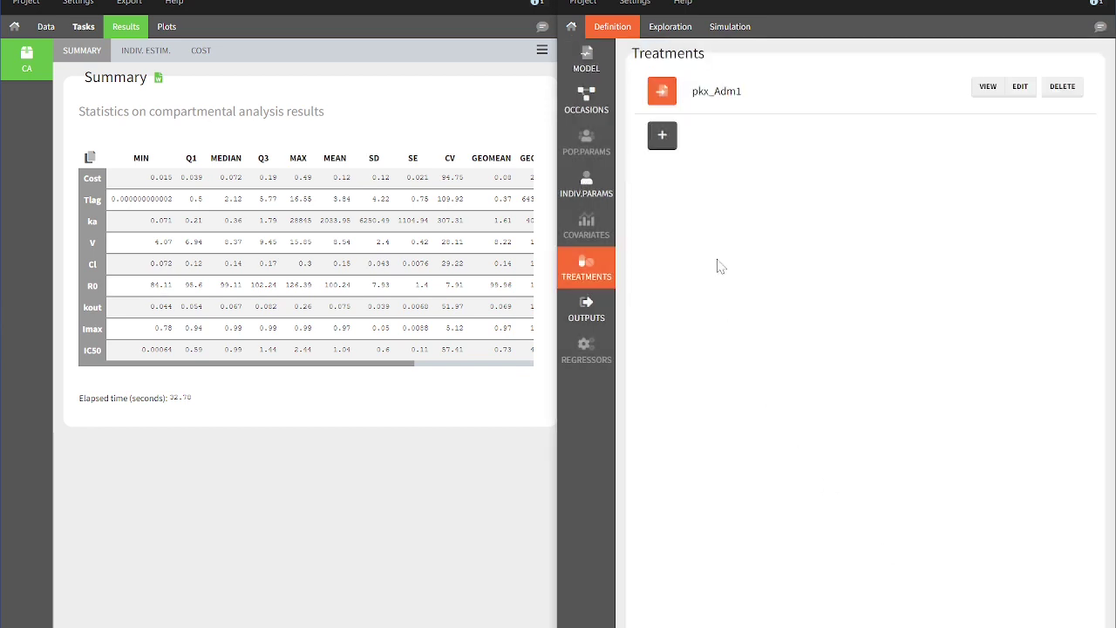
# Create treatment once_a_day_5mg with 14 doses of 5 every 24 h, then check its dose list.
pyautogui.click(663, 139)
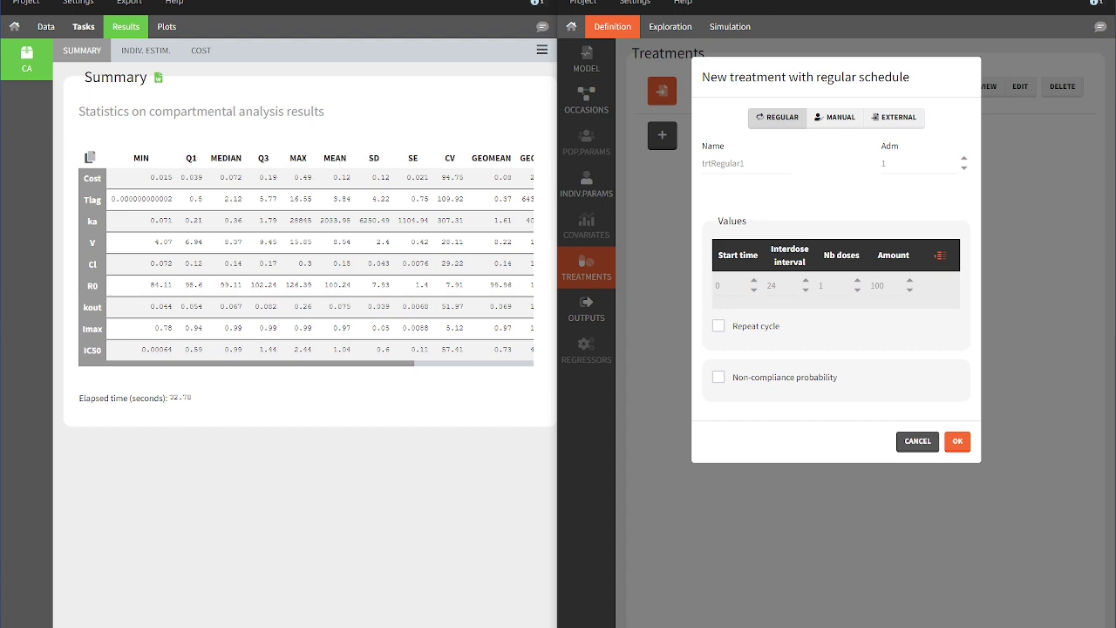
pyautogui.doubleClick(877, 285)
pyautogui.write('5')
pyautogui.doubleClick(824, 285)
pyautogui.write('14')
pyautogui.doubleClick(723, 163)
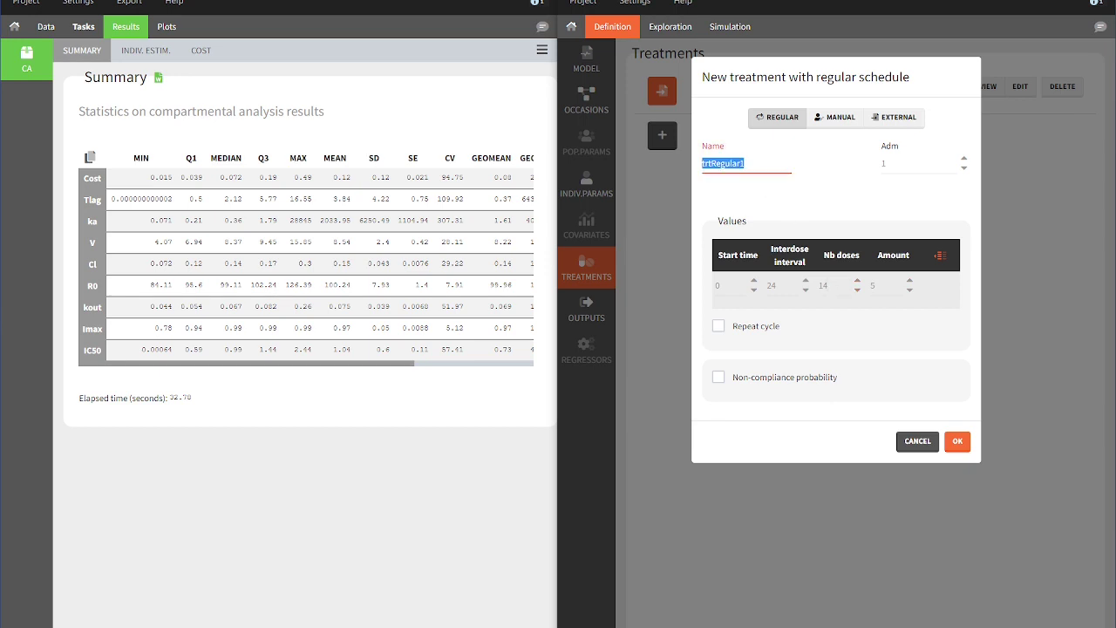
pyautogui.write('once_a_day_5mg')
pyautogui.click(958, 442)
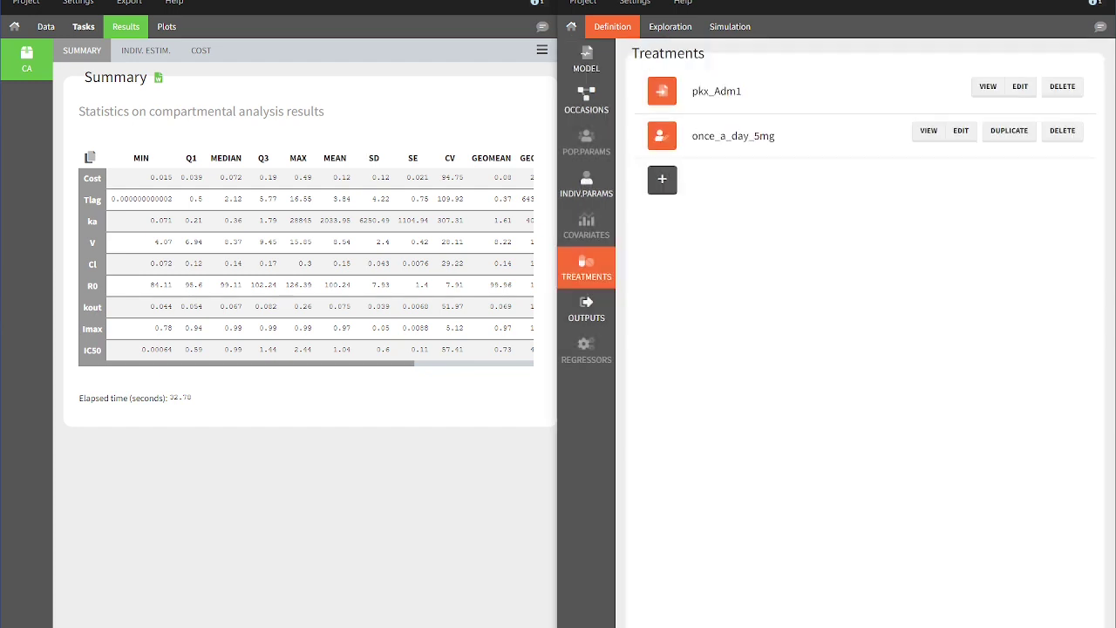
pyautogui.click(923, 134)
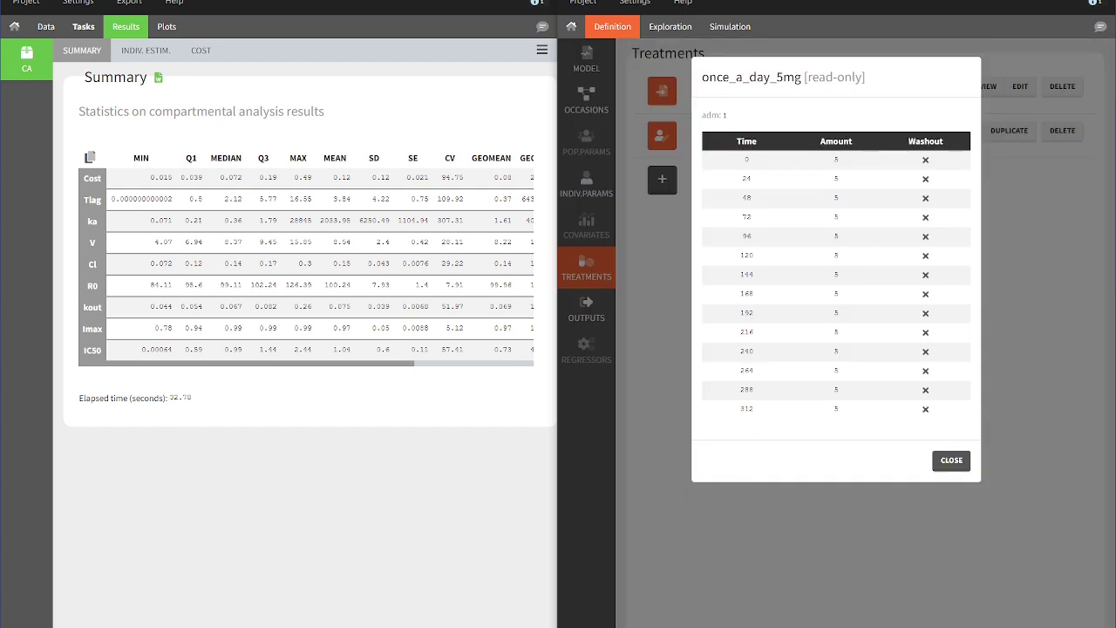
pyautogui.click(948, 467)
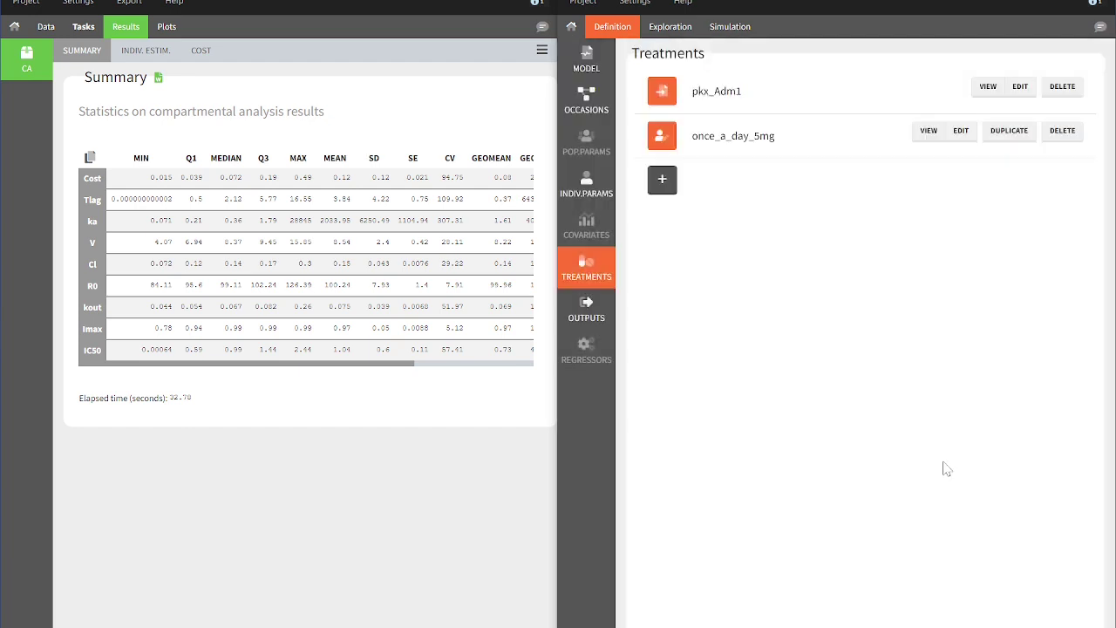
# Inspect the time points of pkx_Cc_OriginalTimes and the 0.5–120 pkx_Cc_FineGrid outputs.
pyautogui.click(588, 323)
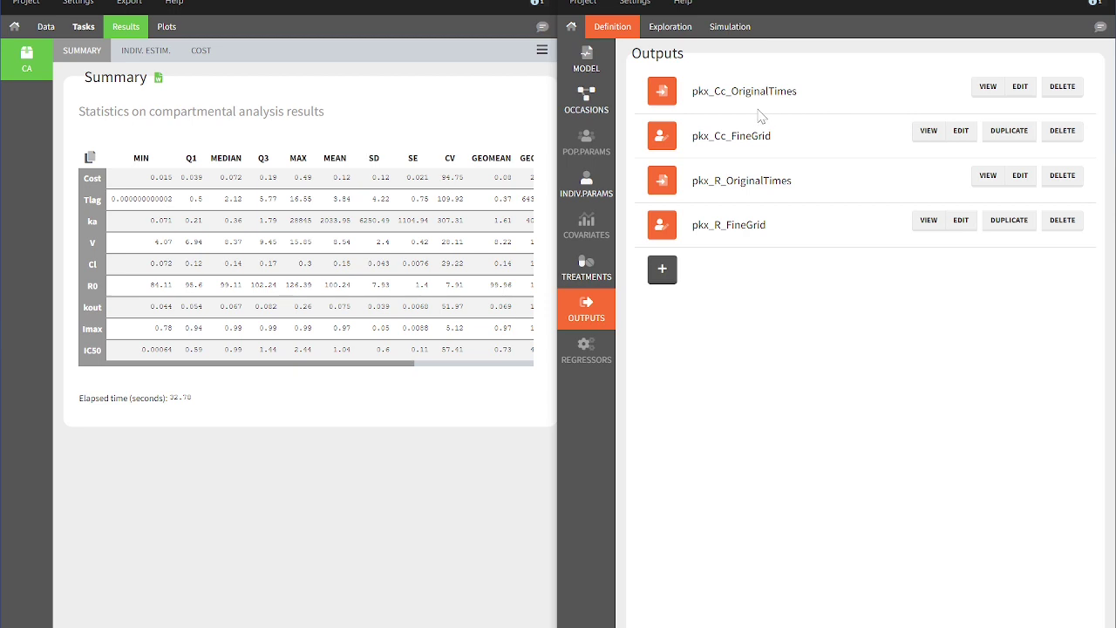
pyautogui.click(988, 86)
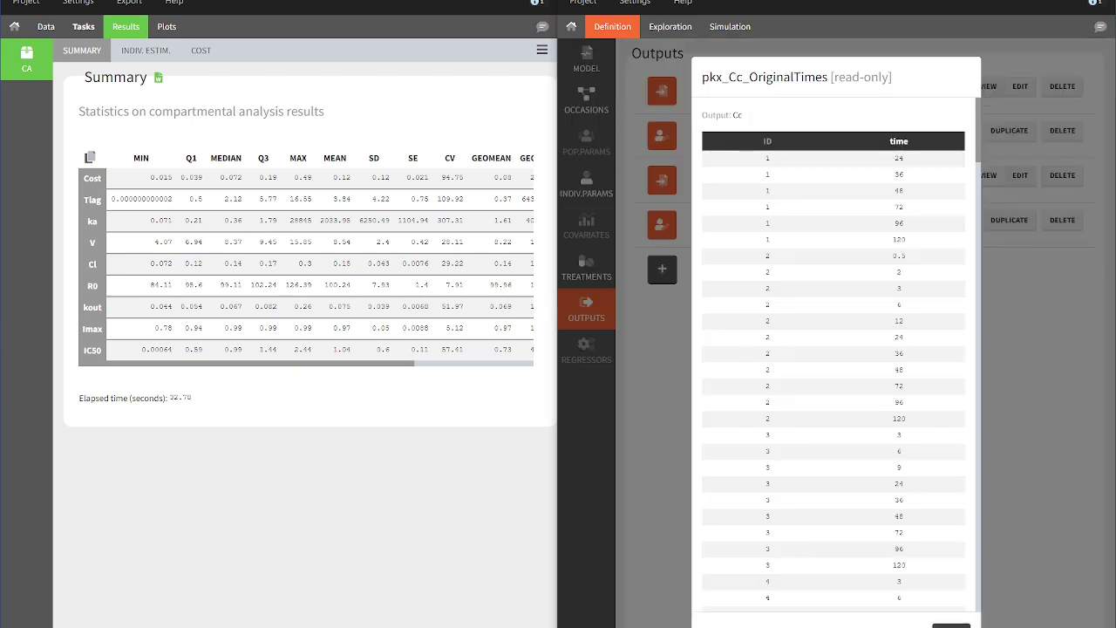
pyautogui.click(951, 623)
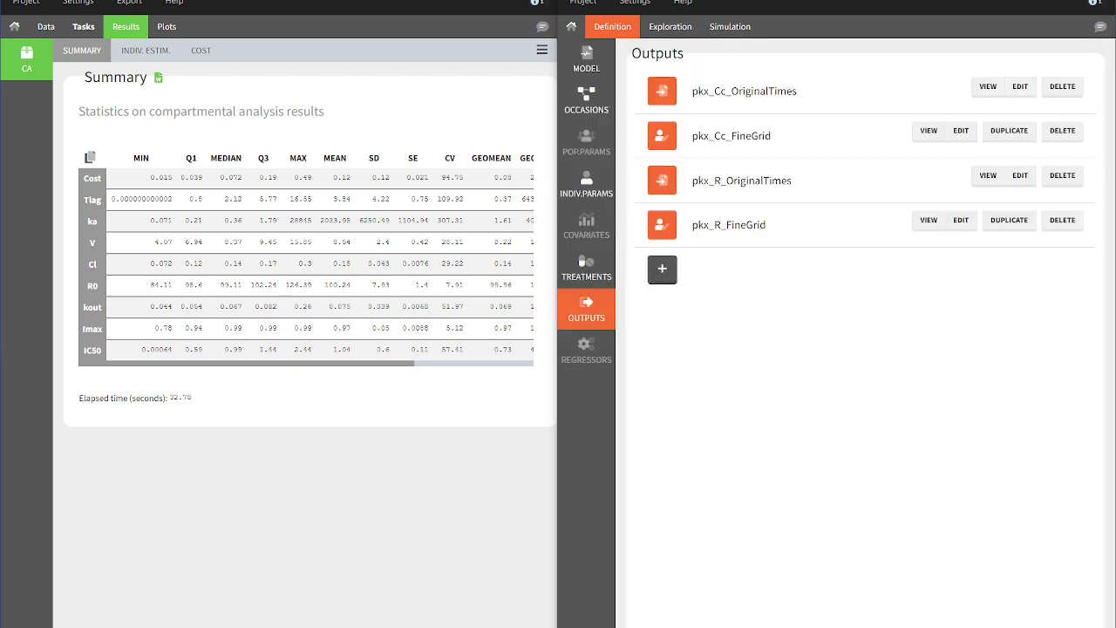
pyautogui.click(929, 133)
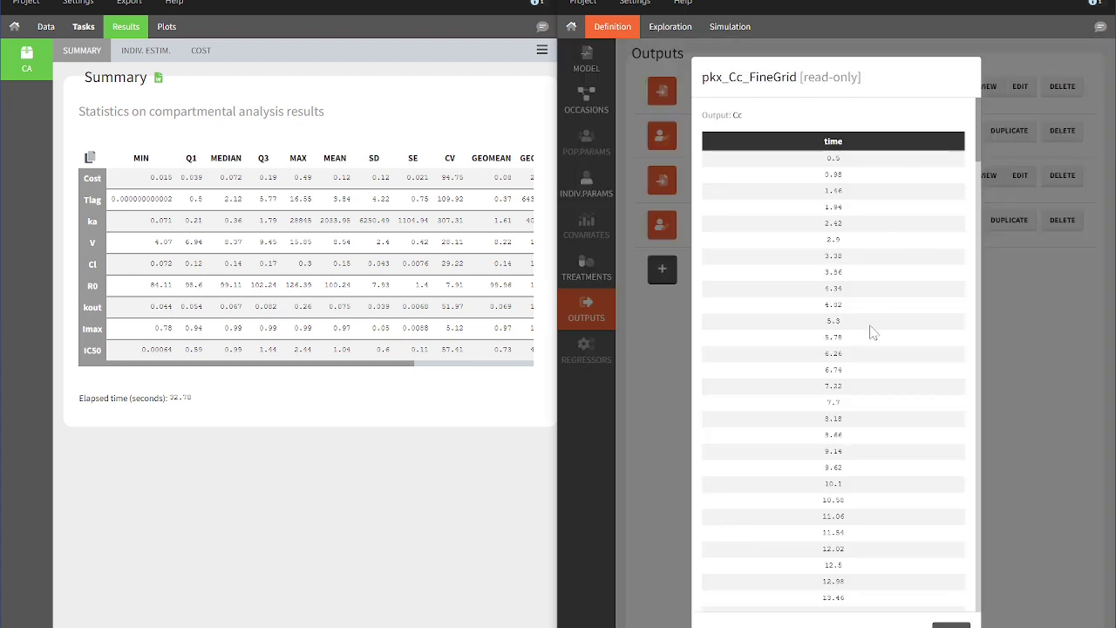
pyautogui.scroll(-20, 869, 329)
pyautogui.scroll(-2, 863, 291)
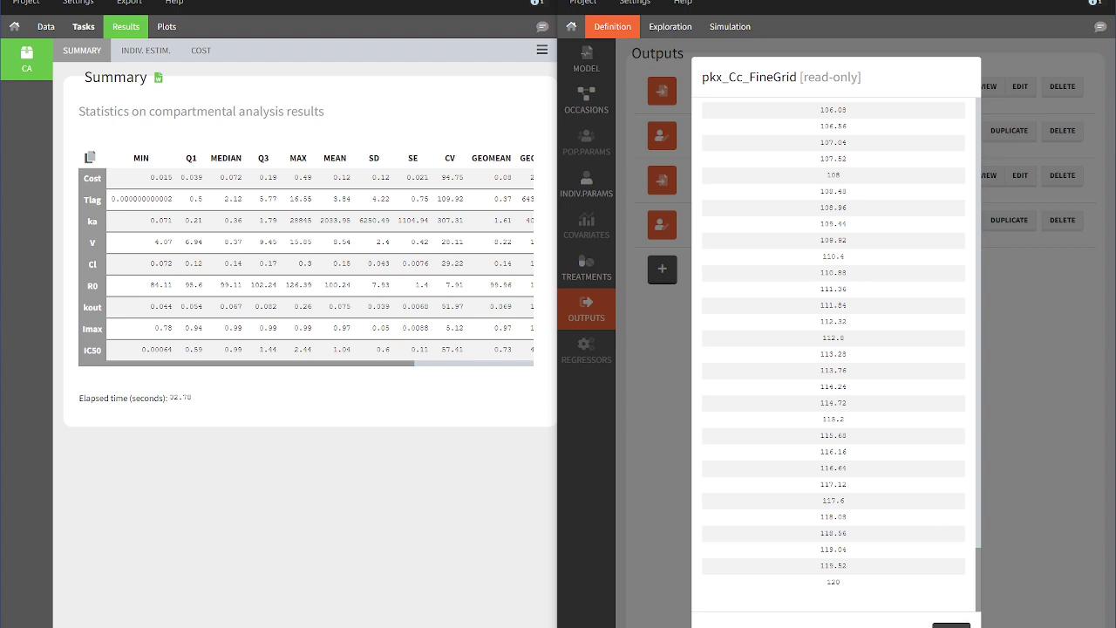
pyautogui.click(951, 623)
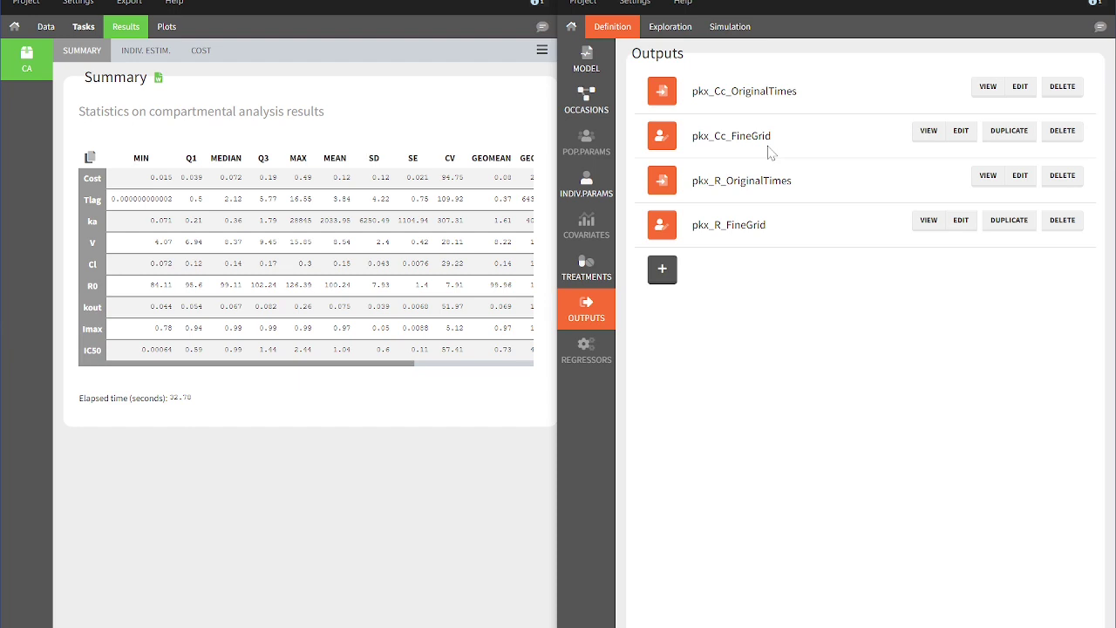
# Add regular output Cc_output_312 with final time 312, sampled every 1 from 0.
pyautogui.click(662, 269)
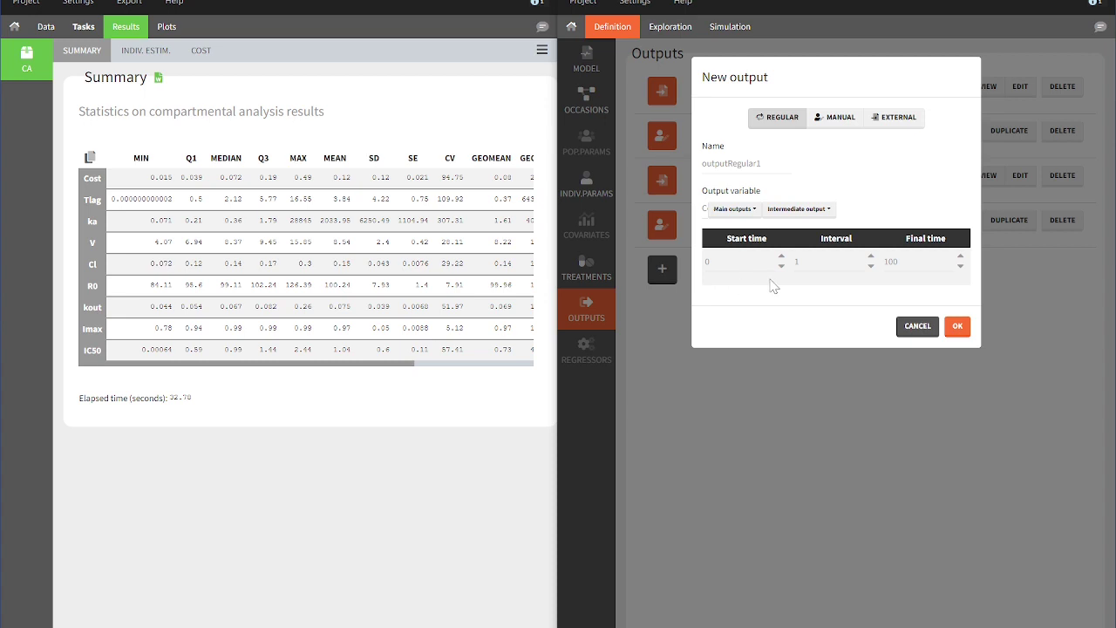
pyautogui.doubleClick(889, 261)
pyautogui.write('312')
pyautogui.doubleClick(793, 164)
pyautogui.write('Cc_output_312')
pyautogui.click(957, 325)
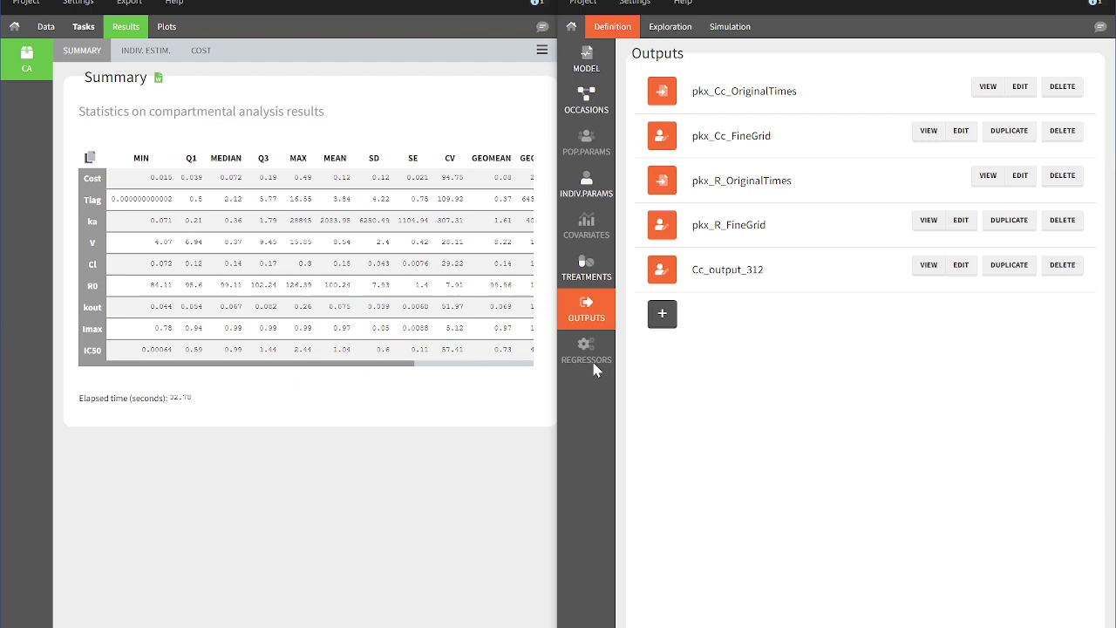
# Set the simulation to treatment once_a_day_5mg with Cc_output_312 as its only output.
pyautogui.click(724, 28)
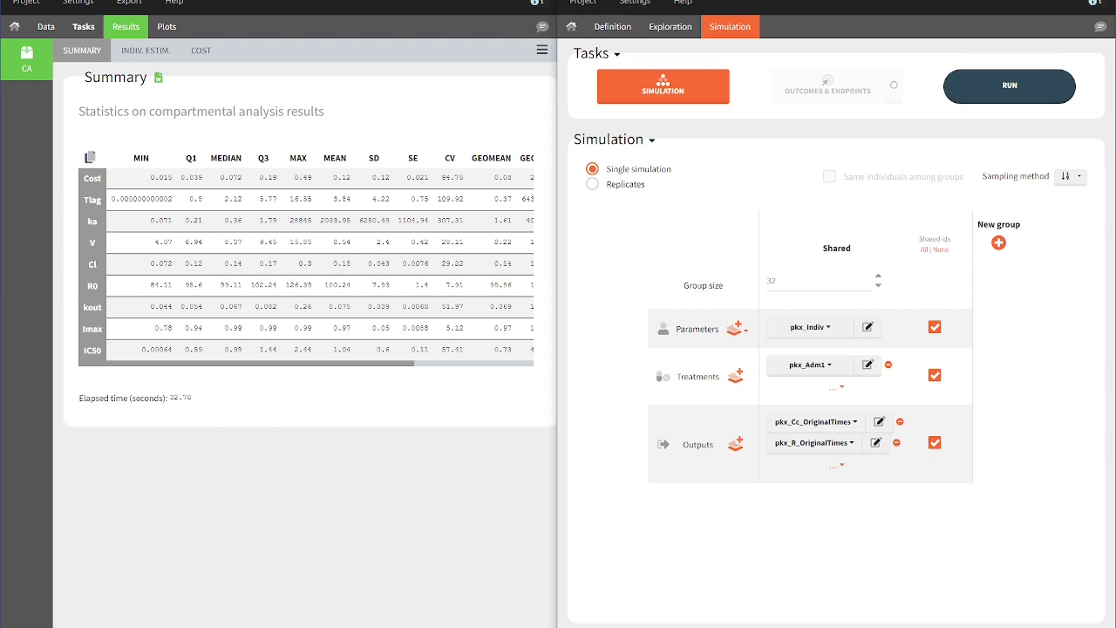
pyautogui.click(844, 368)
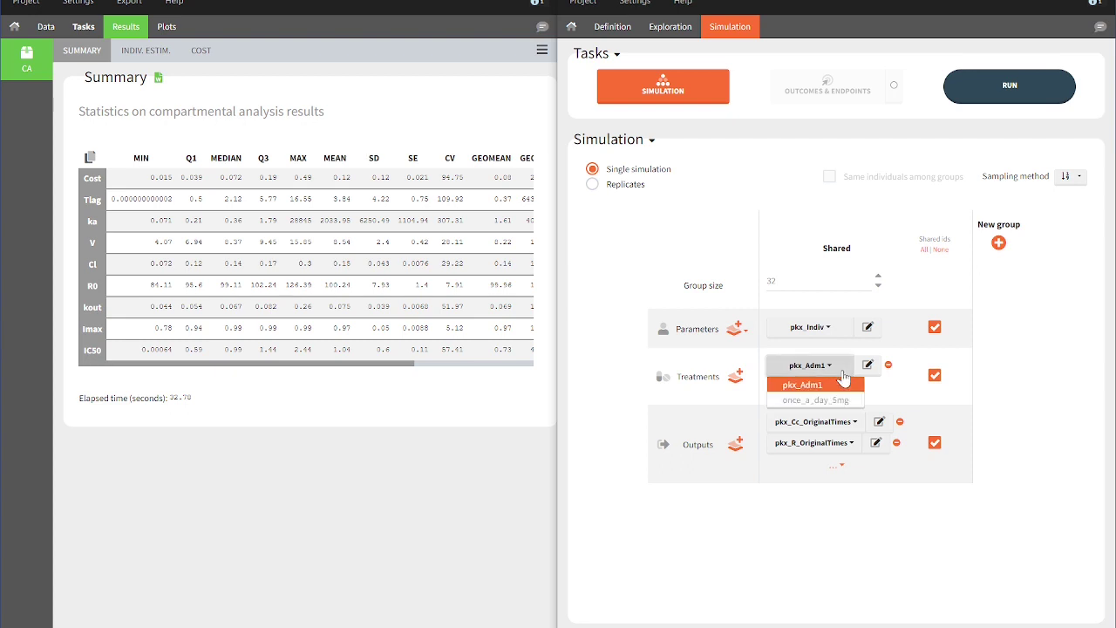
pyautogui.click(833, 400)
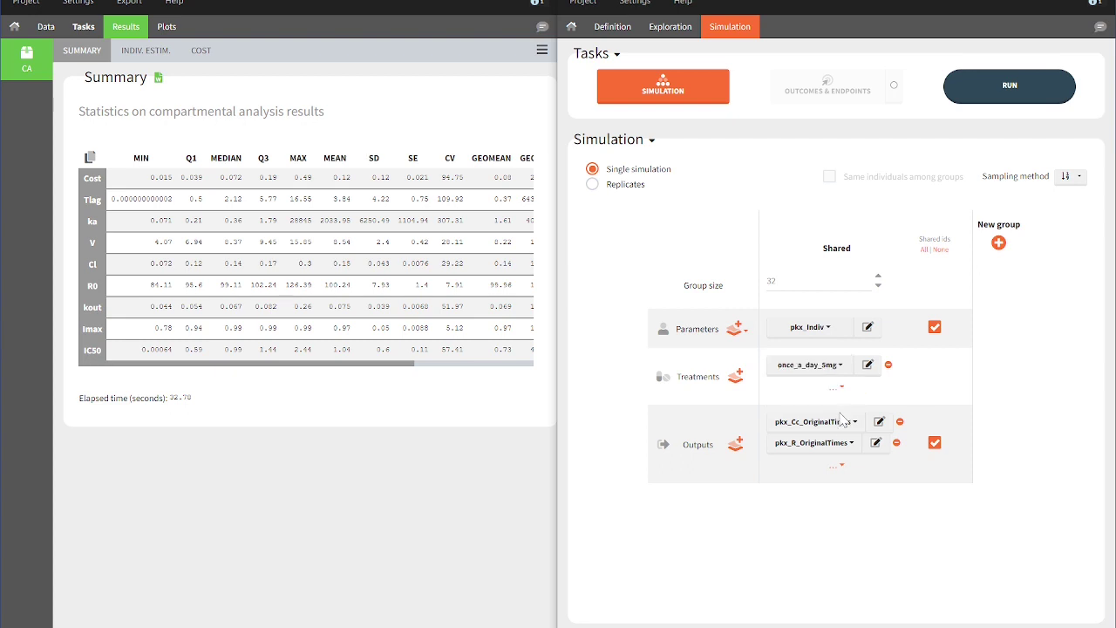
pyautogui.click(824, 422)
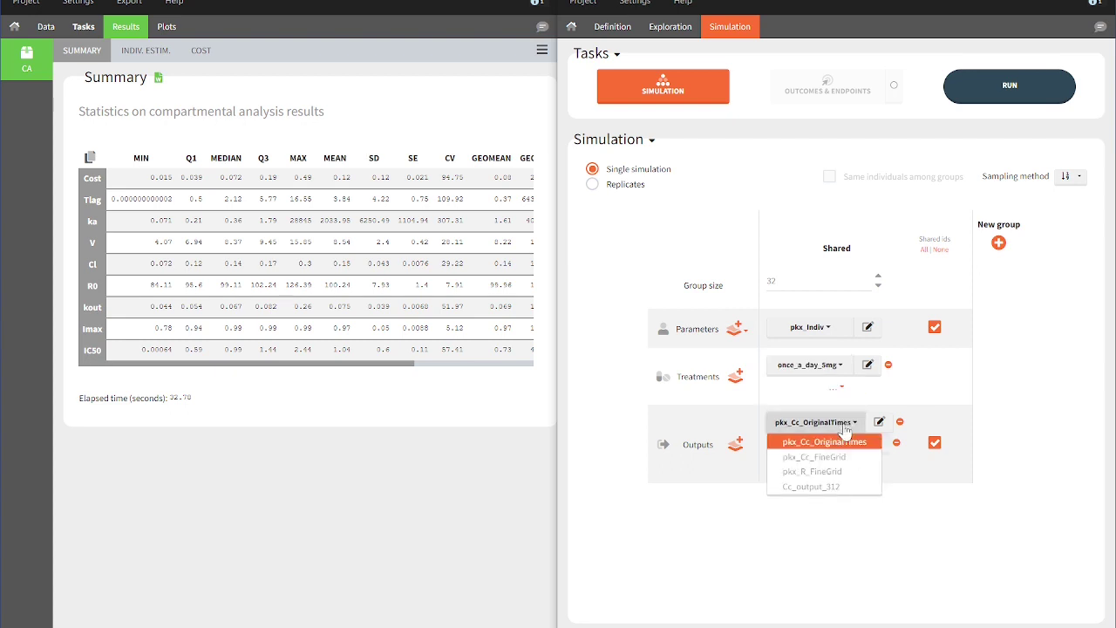
pyautogui.click(840, 486)
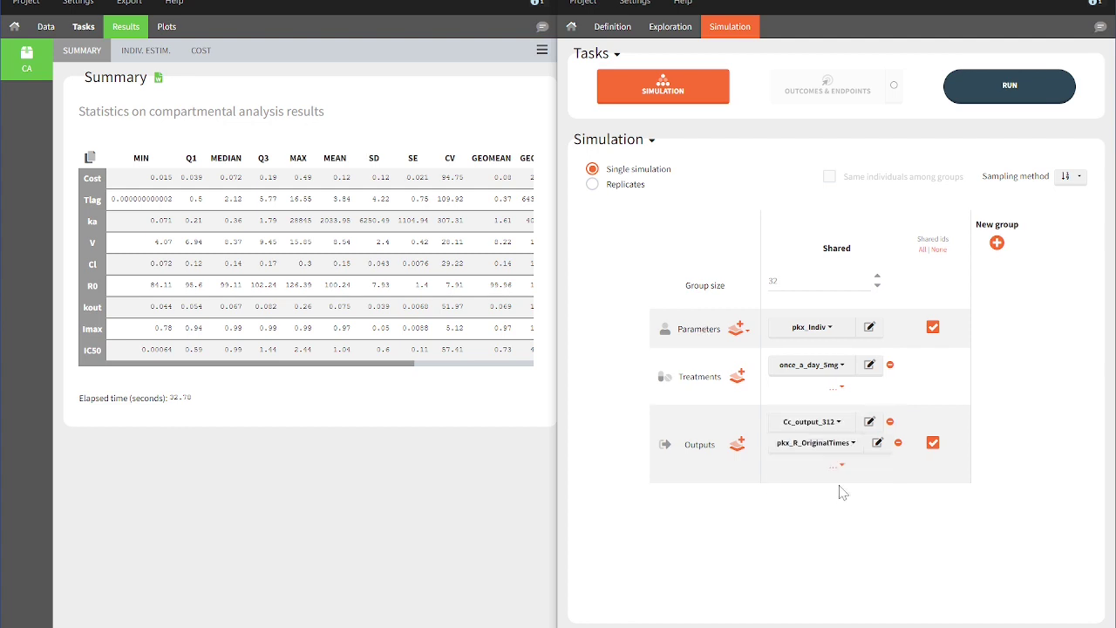
pyautogui.click(898, 442)
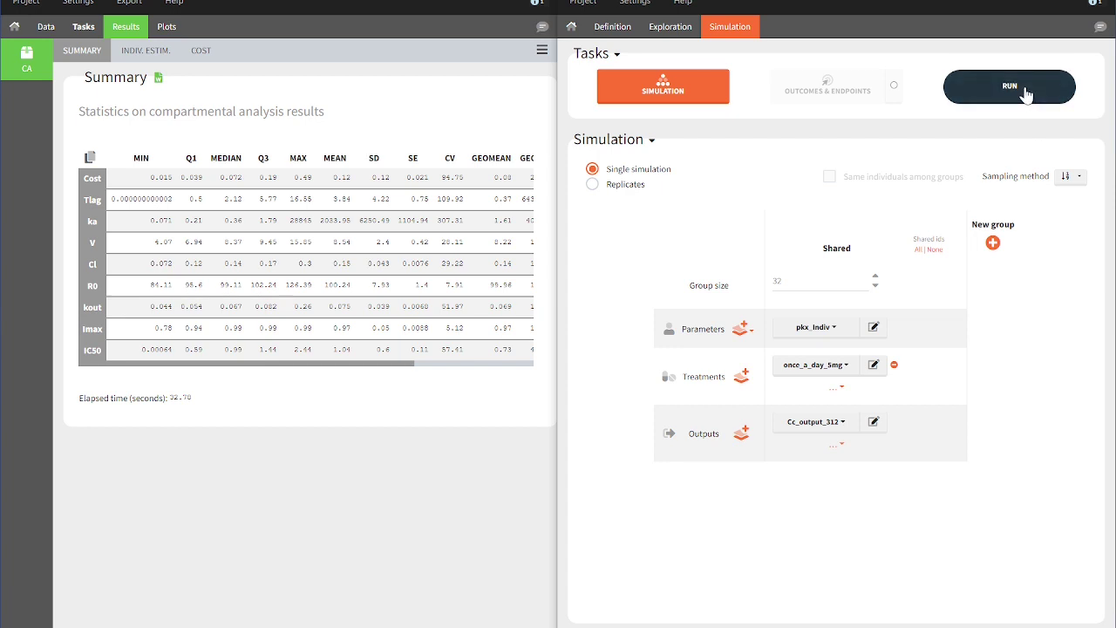
# Run the simulation and widen the Cc output distribution plot by hiding its settings.
pyautogui.click(1026, 87)
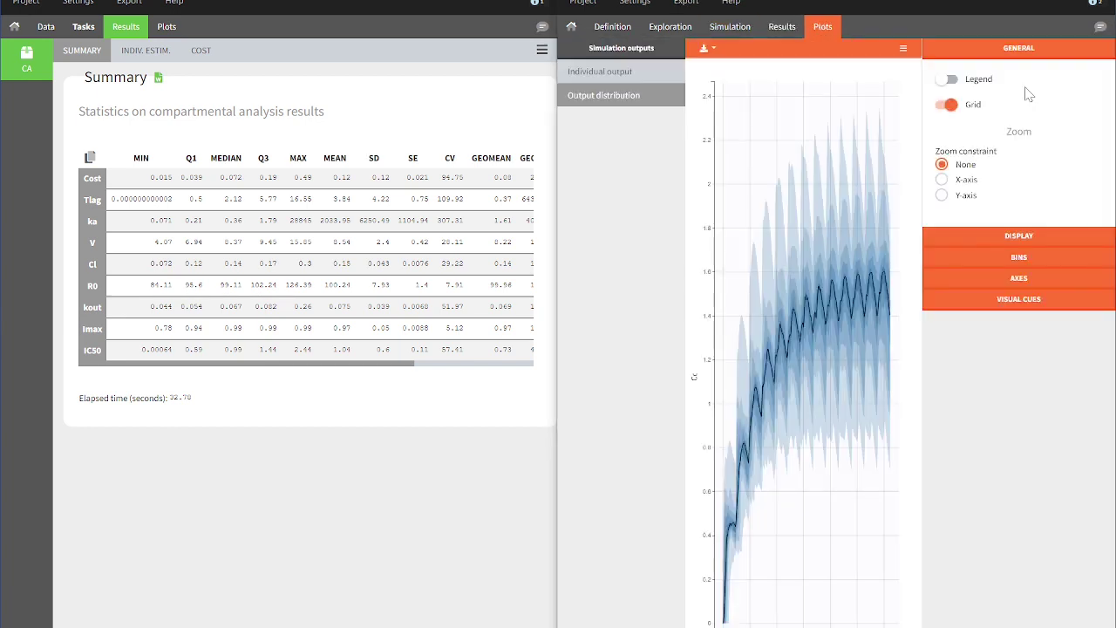
pyautogui.click(904, 50)
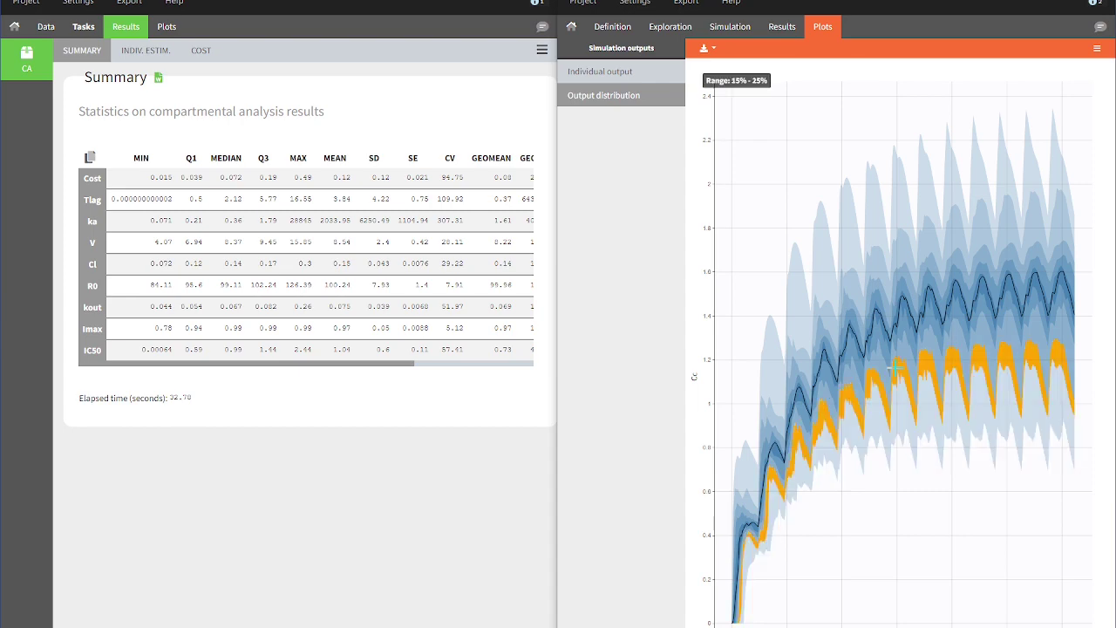
# Save the Simulx project as 'Simulation' in the Desktop folder.
pyautogui.click(591, 5)
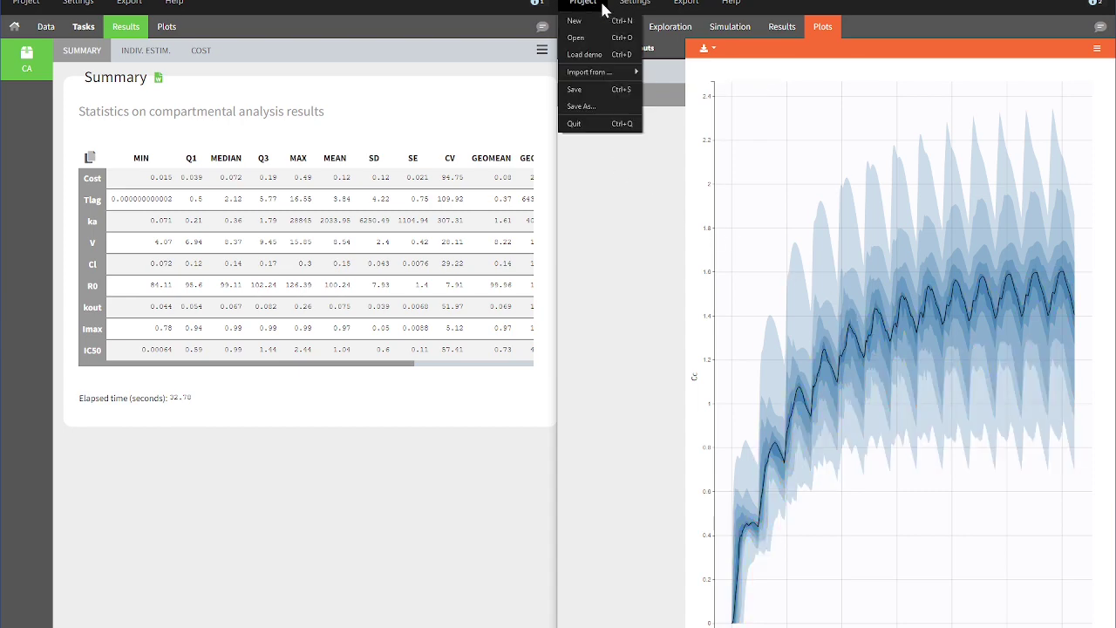
pyautogui.click(579, 107)
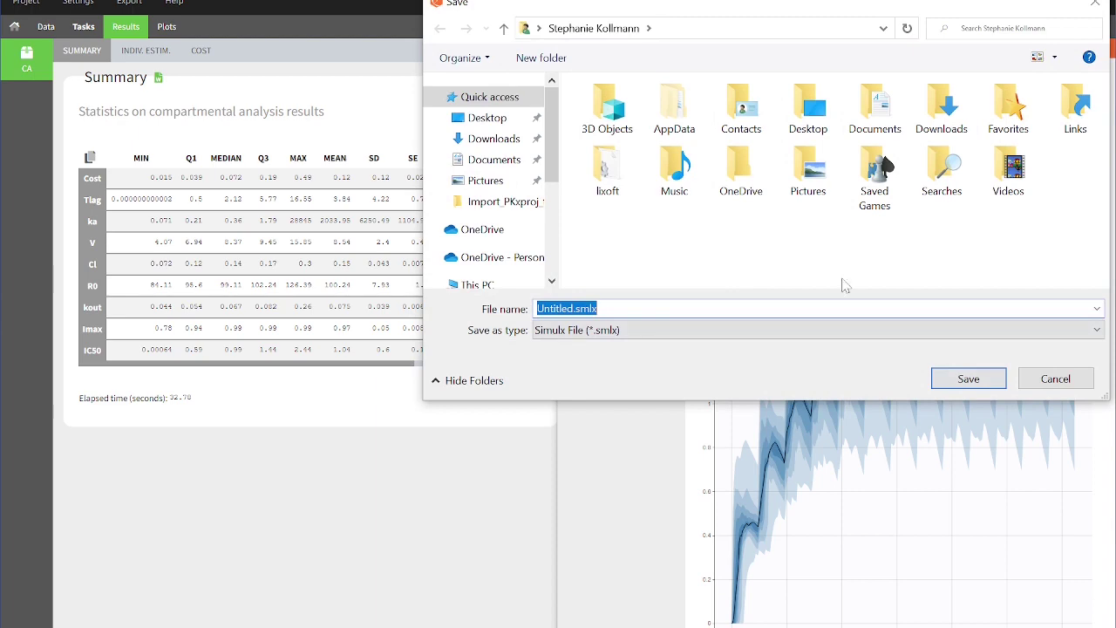
pyautogui.doubleClick(807, 109)
pyautogui.write('Simulation')
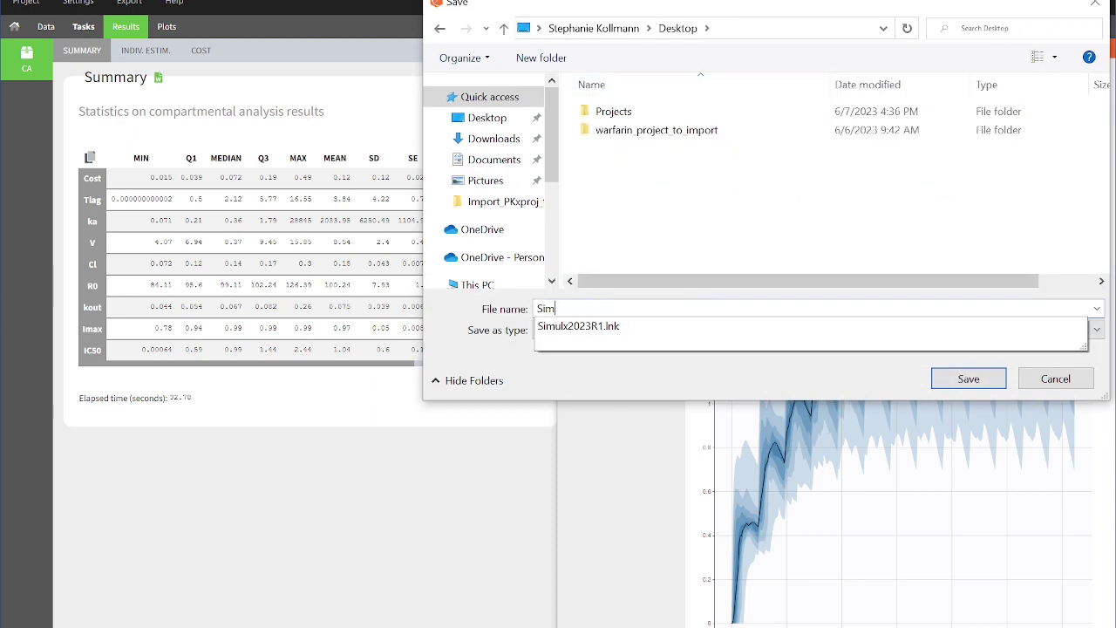